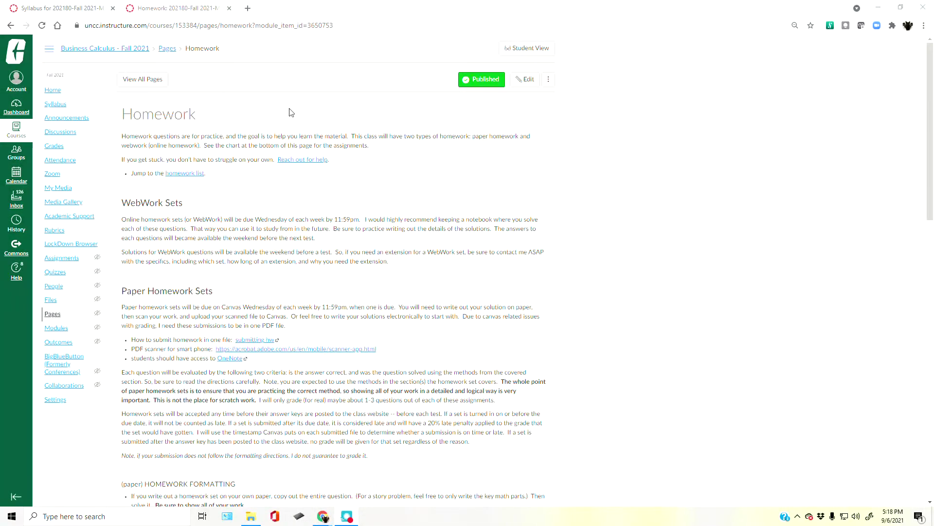
- Open the WebWork Week 1 assignment from the table of homework set assignments at the end of the Homework page
{"action": "scroll", "coordinate": [455, 286], "scroll_direction": "down", "scroll_amount": 15}
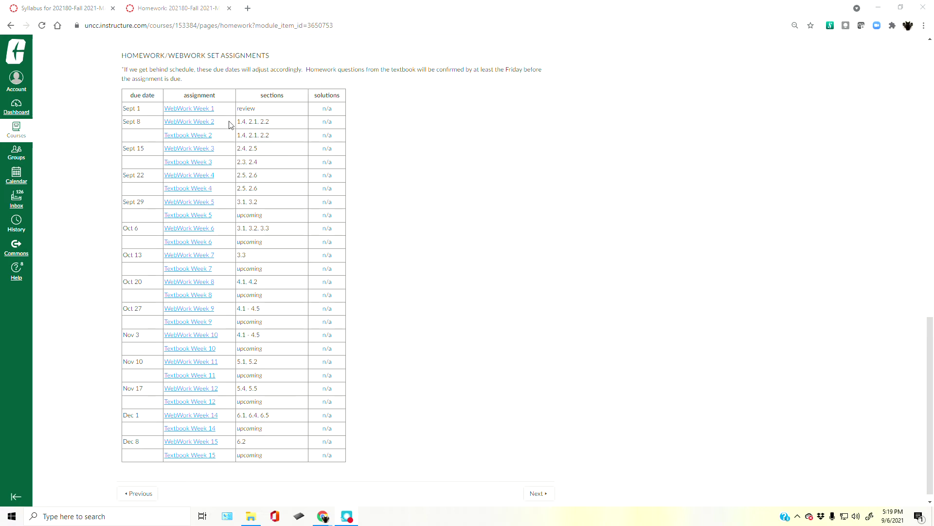
{"action": "left_click", "coordinate": [184, 114]}
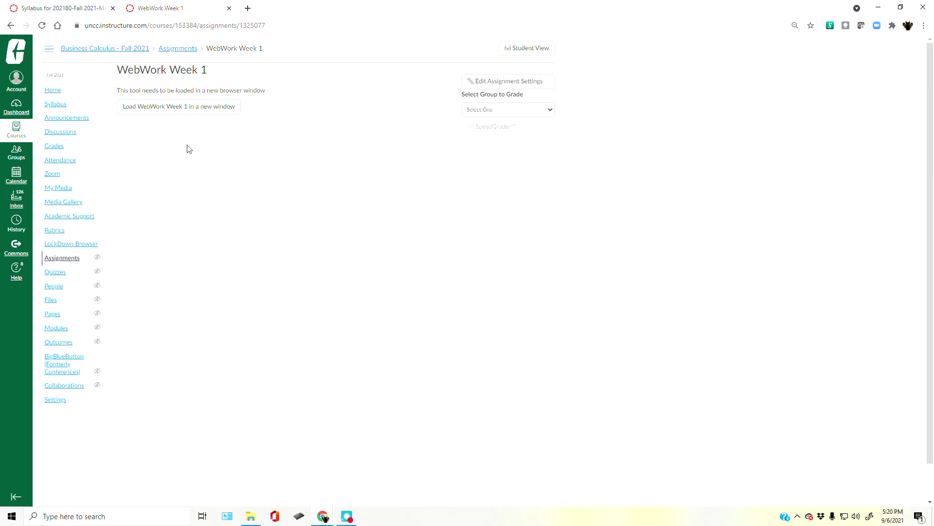
- Browse the course summary on the Syllabus page and open the WebWork Week 1 assignment from it
{"action": "left_click", "coordinate": [55, 108]}
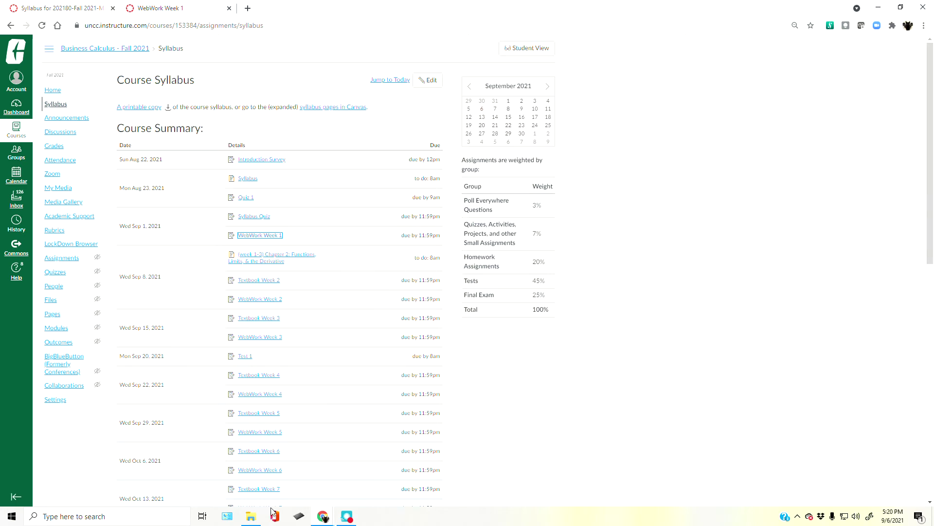
{"action": "scroll", "coordinate": [307, 347], "scroll_direction": "down", "scroll_amount": 8}
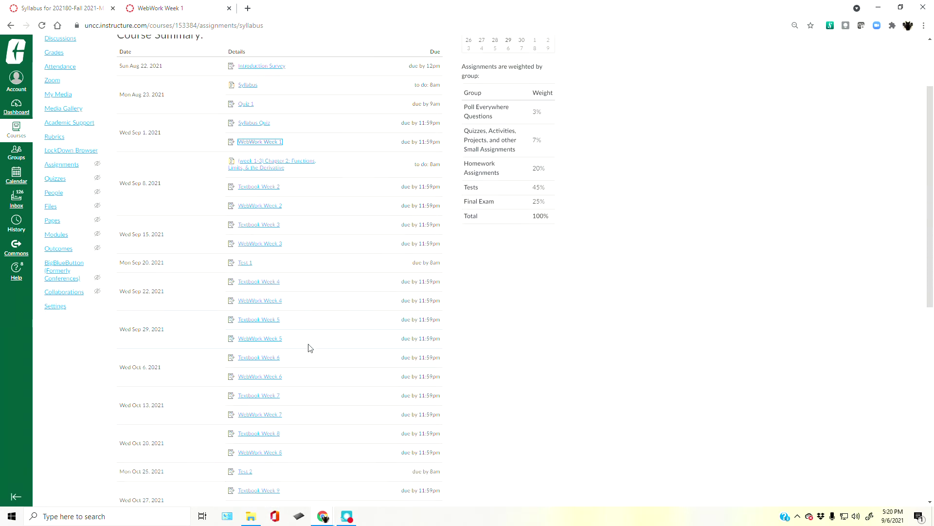
{"action": "scroll", "coordinate": [306, 359], "scroll_direction": "up", "scroll_amount": 8}
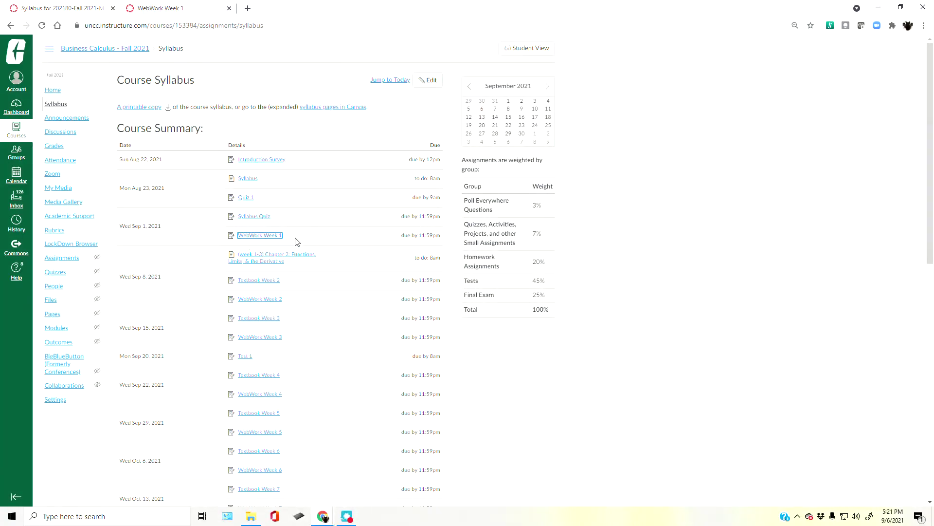
{"action": "left_click", "coordinate": [256, 238]}
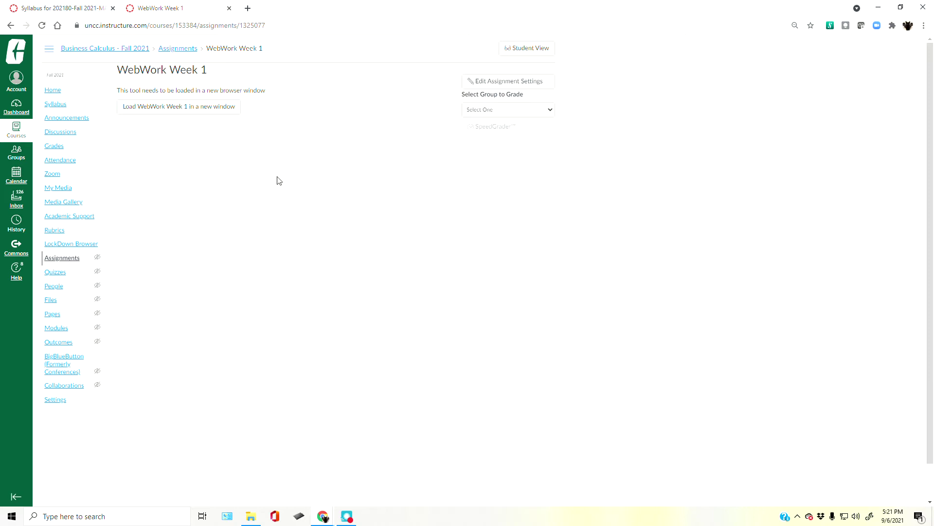
- Load WebWork Week 1 in a new window, closing the first attempt and reloading the assignment page before launching it again
{"action": "left_click", "coordinate": [184, 107]}
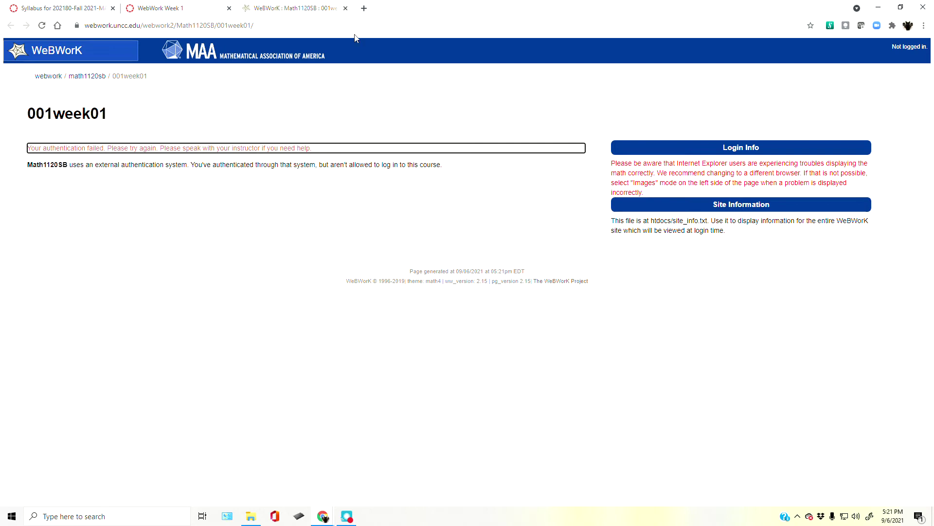
{"action": "left_click", "coordinate": [346, 8]}
{"action": "left_click", "coordinate": [42, 25]}
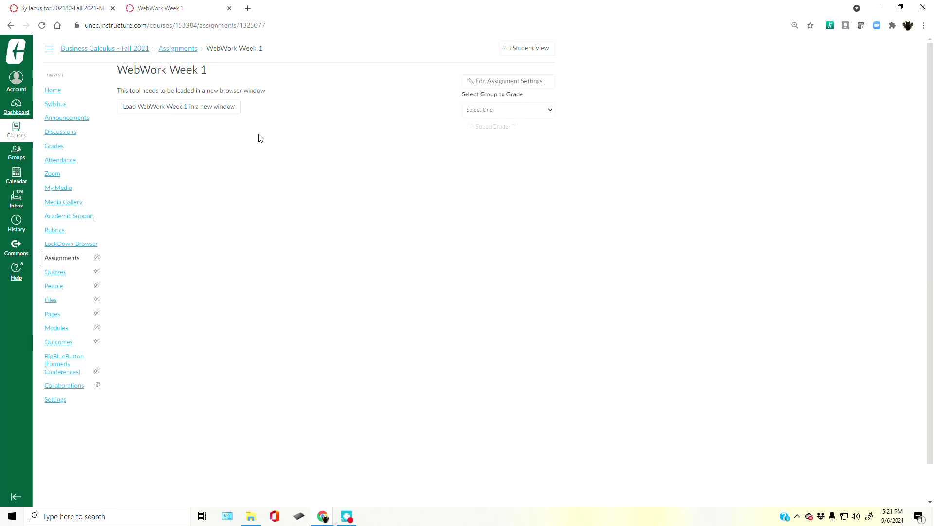
{"action": "left_click", "coordinate": [179, 107]}
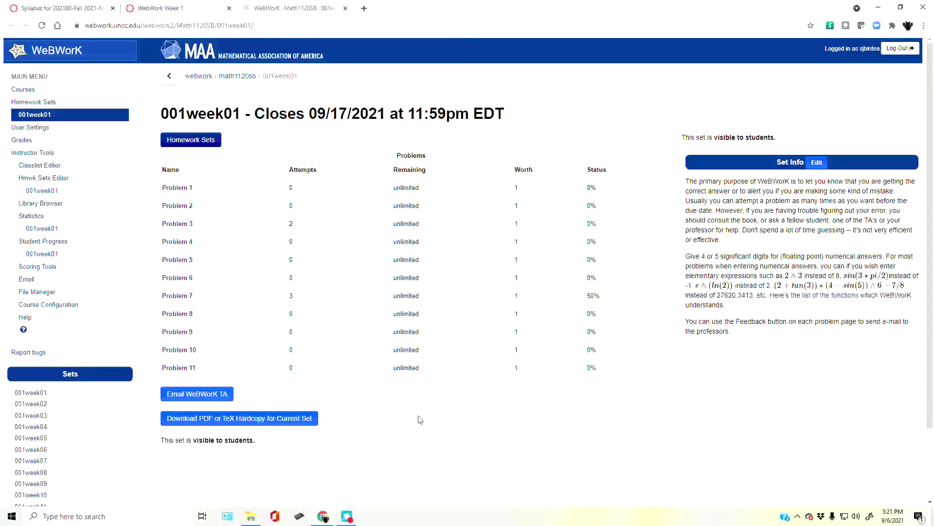
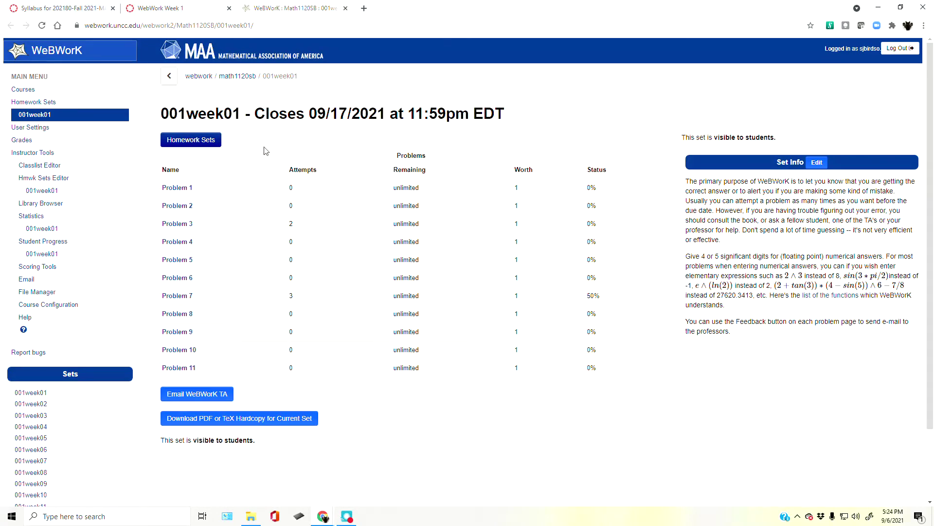
- Highlight the closing date of the 001week01 set and open Problem 8
{"action": "left_click_drag", "start_coordinate": [255, 114], "coordinate": [492, 116]}
{"action": "left_click", "coordinate": [291, 132]}
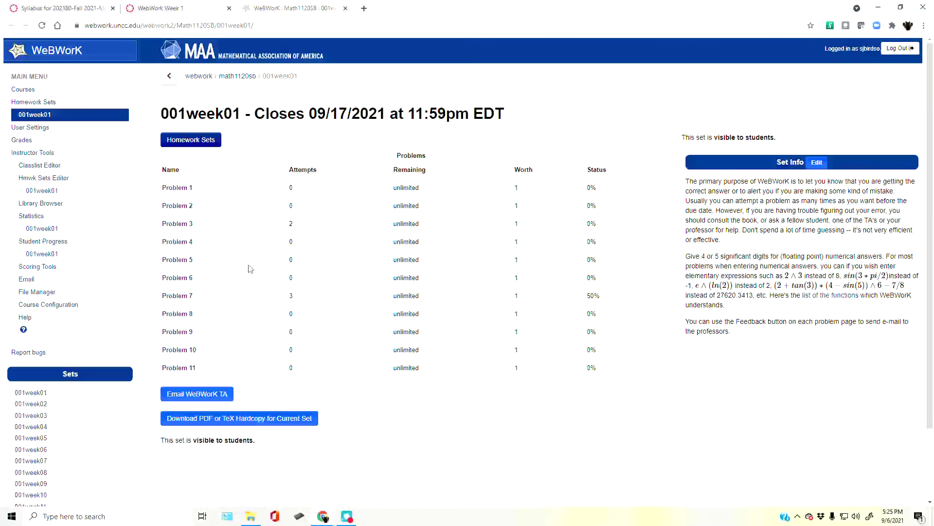
{"action": "left_click", "coordinate": [177, 314]}
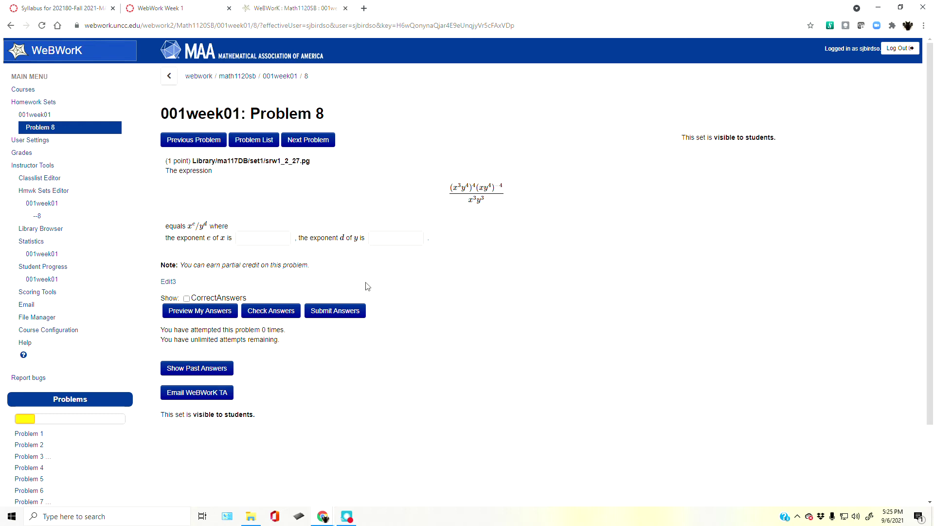
- Enter 5 as the exponent of x and 7/x as the exponent of y, and preview the answers
{"action": "left_click", "coordinate": [263, 236]}
{"action": "type", "text": "5"}
{"action": "key", "text": "Tab"}
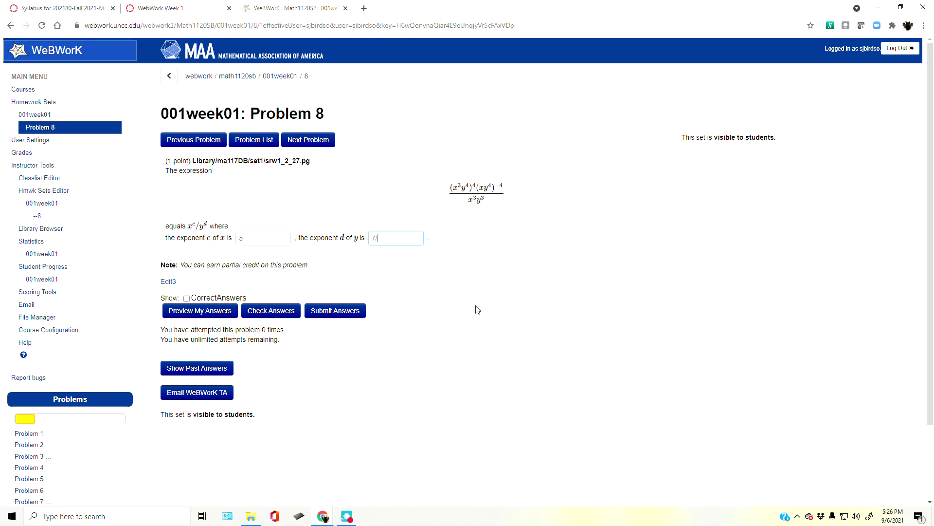
{"action": "type", "text": "7/x"}
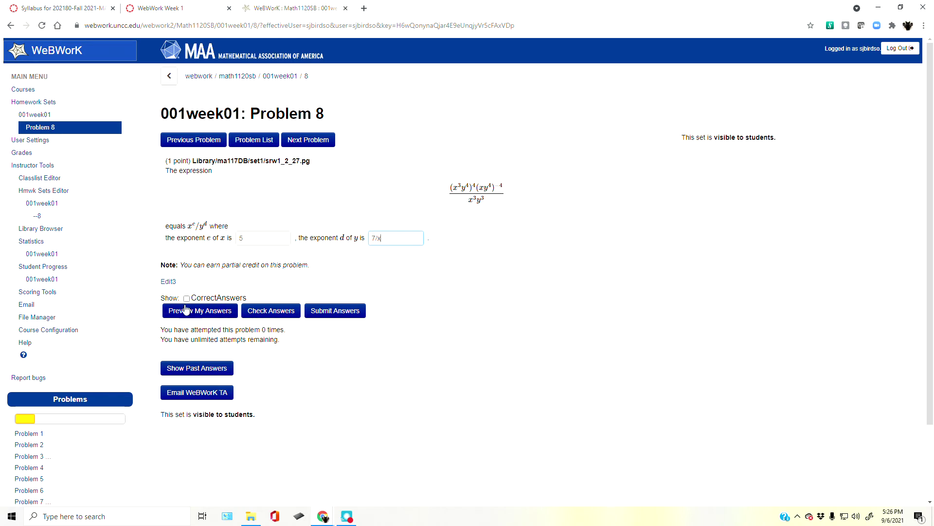
{"action": "left_click", "coordinate": [191, 319]}
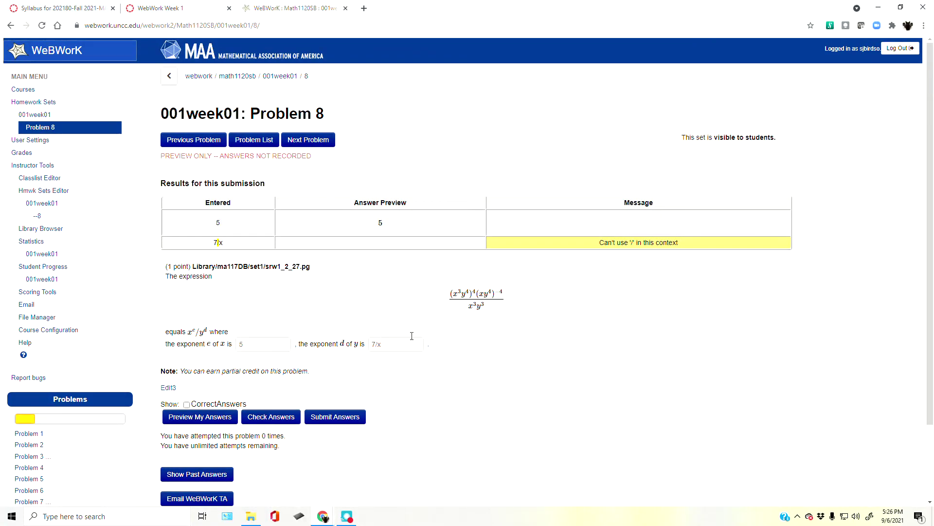
- Change the exponent of y to 7 and preview the answers again
{"action": "left_click_drag", "start_coordinate": [376, 344], "coordinate": [413, 357]}
{"action": "key", "text": "BackSpace"}
{"action": "key", "text": "BackSpace"}
{"action": "type", "text": "7"}
{"action": "left_click", "coordinate": [205, 417]}
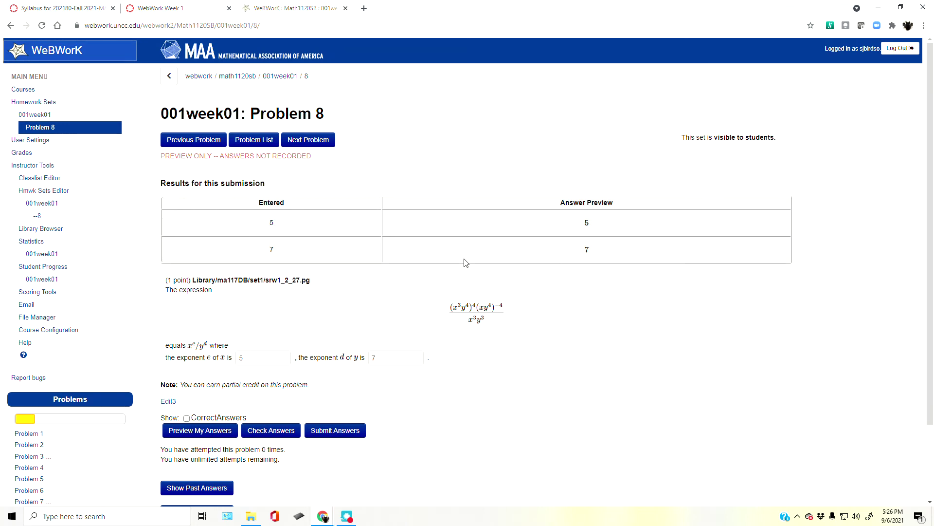
- Check the entered answers without recording them and highlight the lines about attempts made and remaining
{"action": "left_click", "coordinate": [271, 430]}
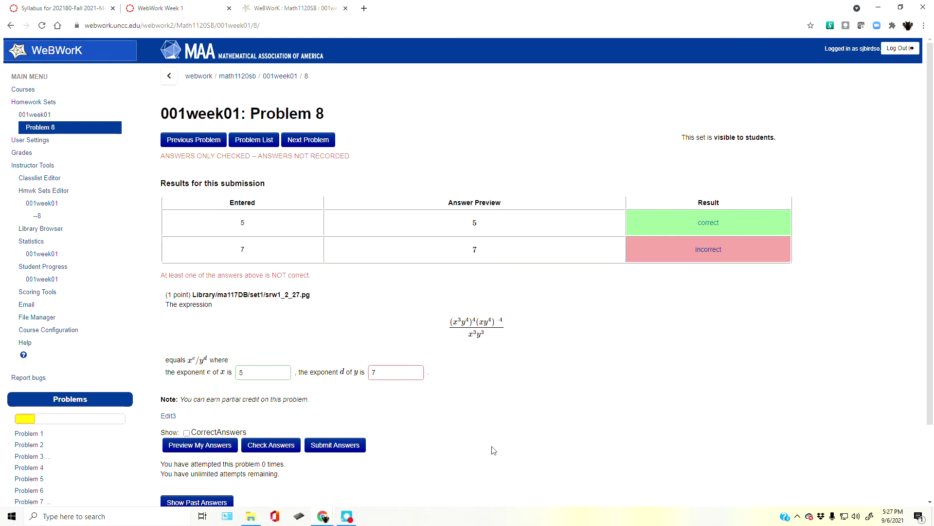
{"action": "scroll", "coordinate": [489, 445], "scroll_direction": "down", "scroll_amount": 1}
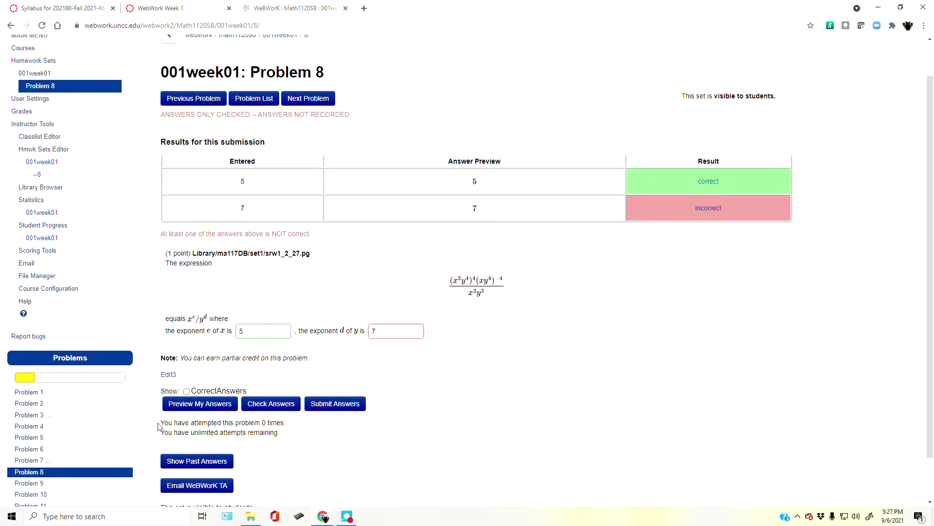
{"action": "left_click_drag", "start_coordinate": [160, 426], "coordinate": [291, 435]}
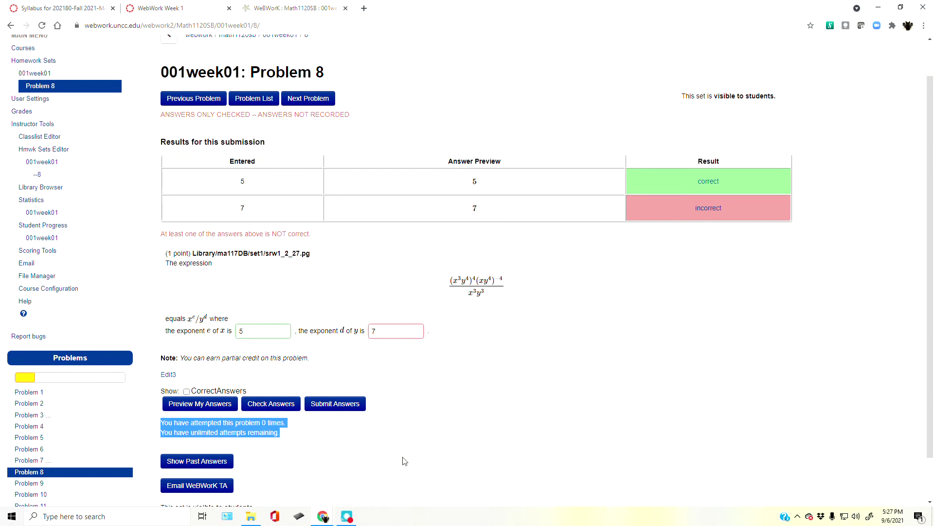
{"action": "left_click", "coordinate": [291, 439]}
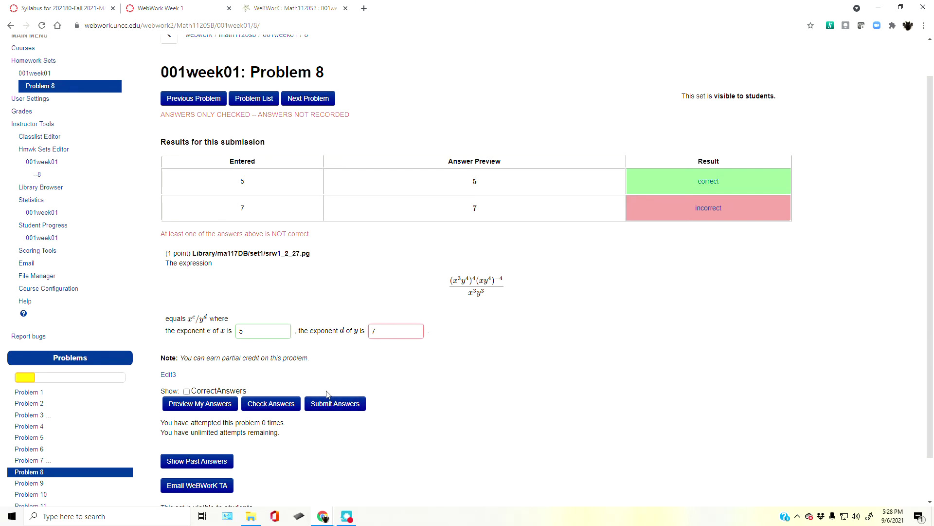
- Submit the answers to Problem 8 and highlight the attempt score and overall recorded score
{"action": "left_click", "coordinate": [337, 405]}
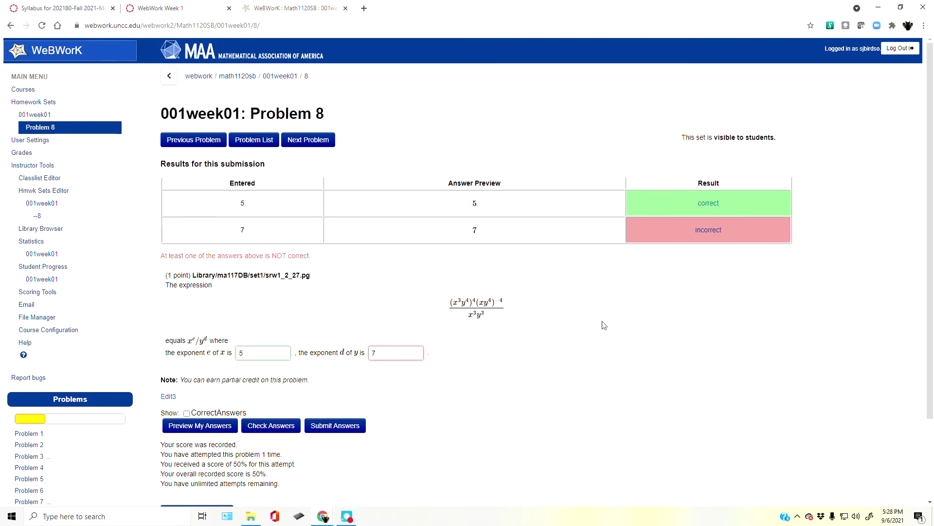
{"action": "scroll", "coordinate": [427, 433], "scroll_direction": "down", "scroll_amount": 1}
{"action": "scroll", "coordinate": [428, 433], "scroll_direction": "down", "scroll_amount": 1}
{"action": "left_click_drag", "start_coordinate": [160, 422], "coordinate": [408, 449]}
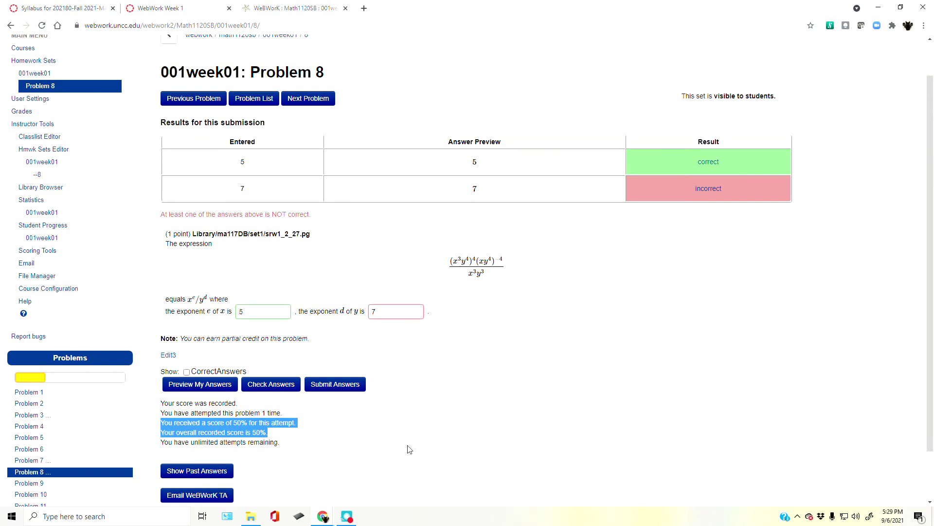
{"action": "left_click", "coordinate": [396, 398]}
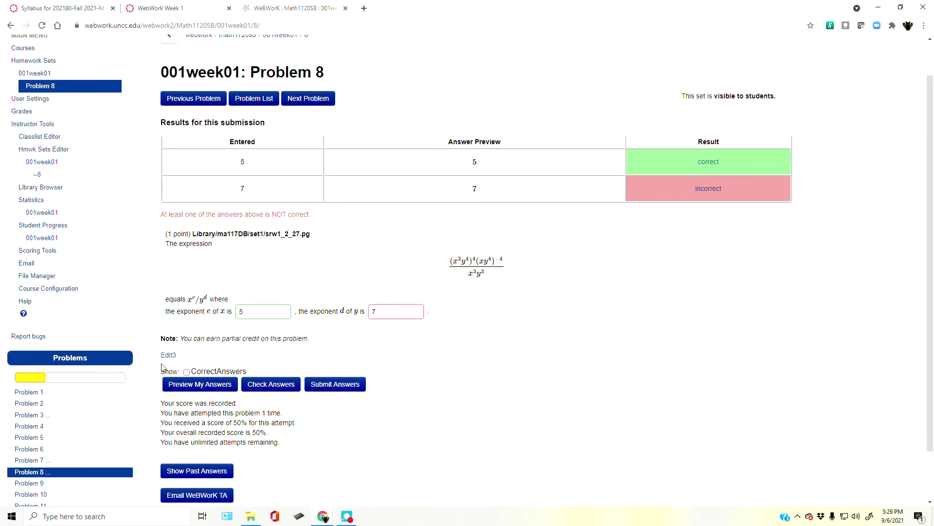
- Turn on the display of correct answers and resubmit Problem 8
{"action": "left_click", "coordinate": [186, 372]}
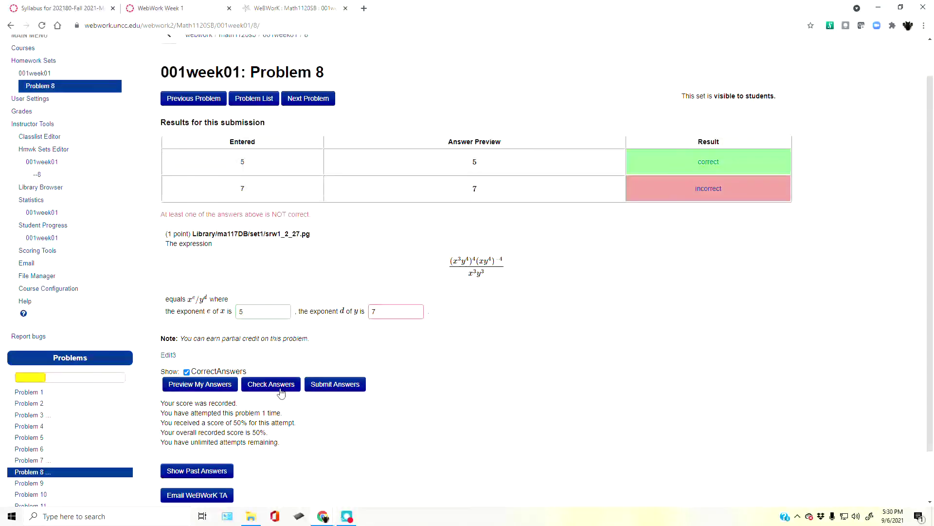
{"action": "left_click", "coordinate": [344, 388]}
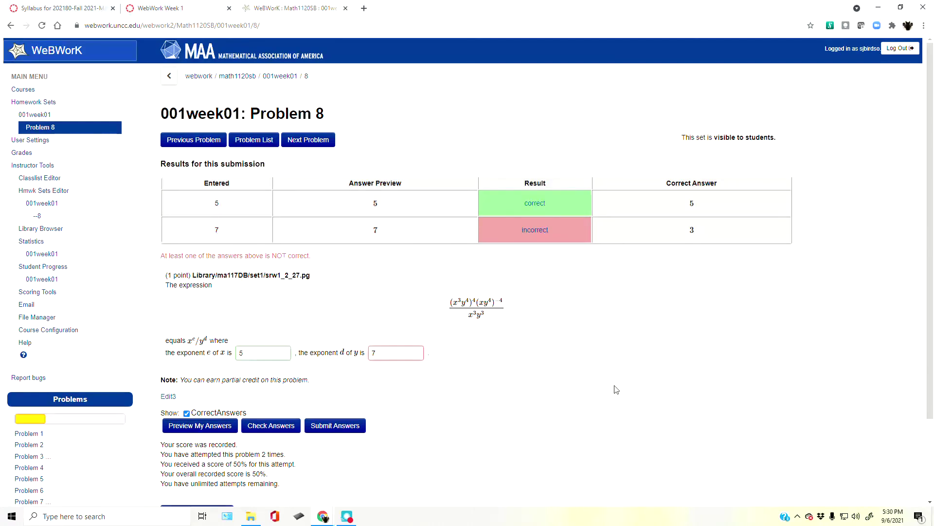
- Turn off the display of correct answers, resubmit Problem 8 and return to the problem list
{"action": "left_click", "coordinate": [187, 414]}
{"action": "left_click", "coordinate": [323, 426]}
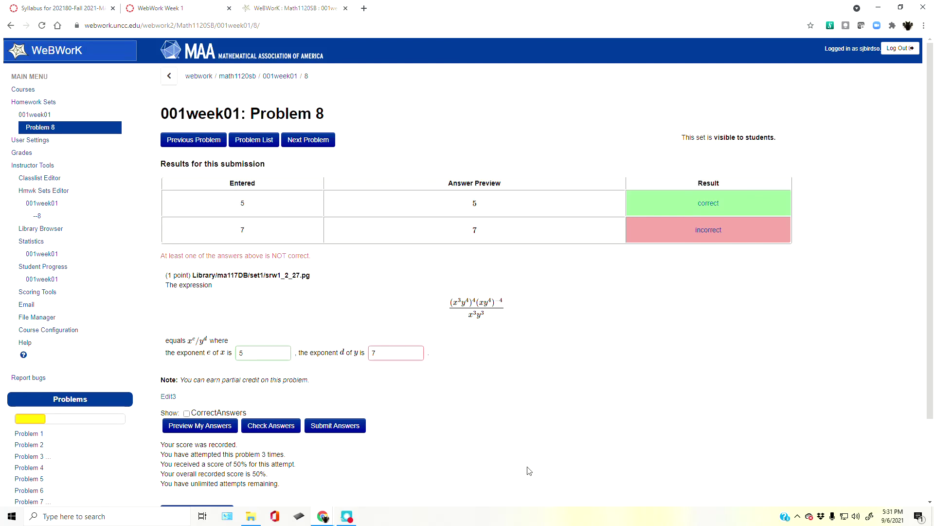
{"action": "left_click", "coordinate": [254, 140]}
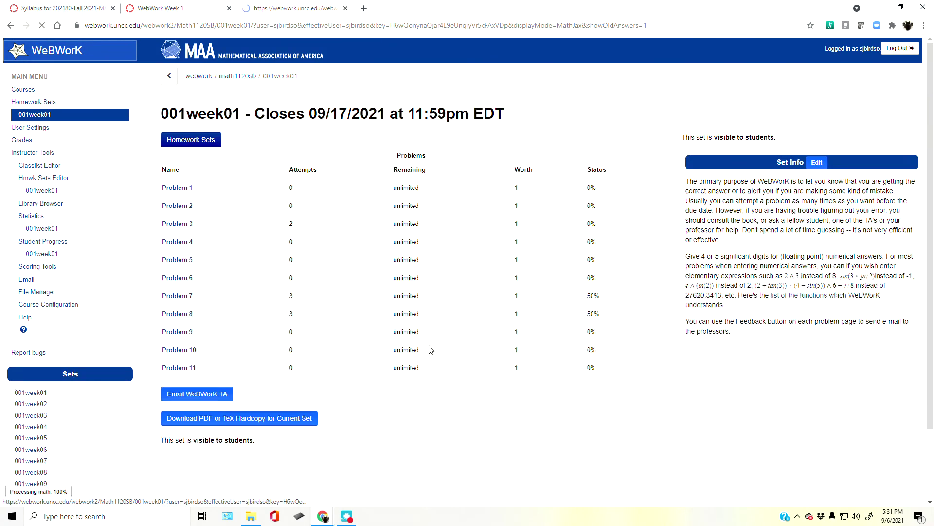